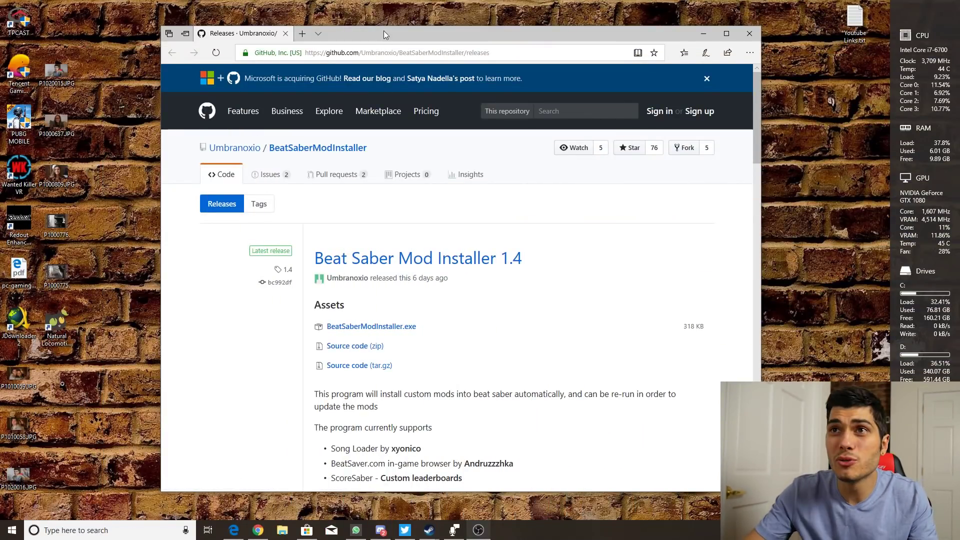
Step: Review the Beat Saber Mod Installer 1.4 release page, including its download assets and the list of supported mods
mouse_move(384, 34)
left_mouse_down()
mouse_move(392, 32)
mouse_move(381, 35)
left_mouse_up()
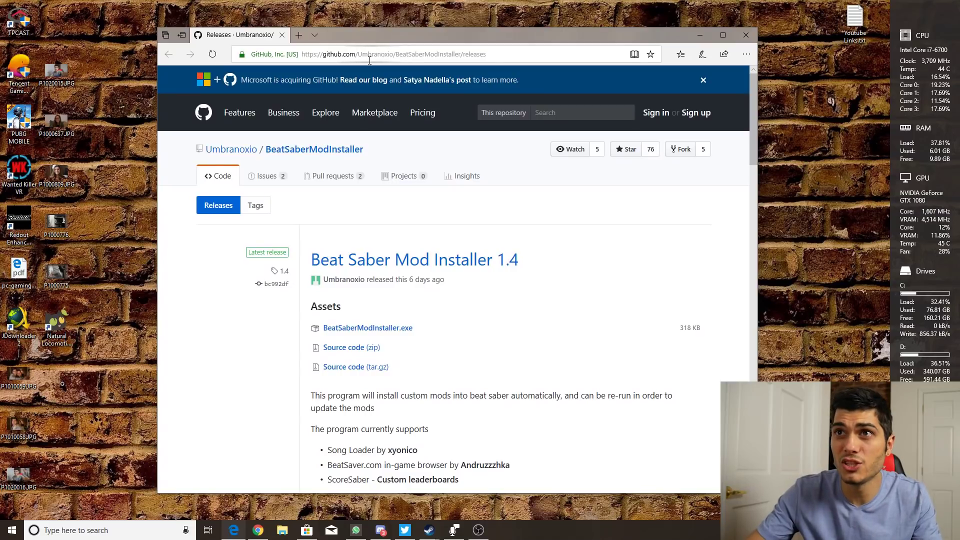
left_click(370, 59)
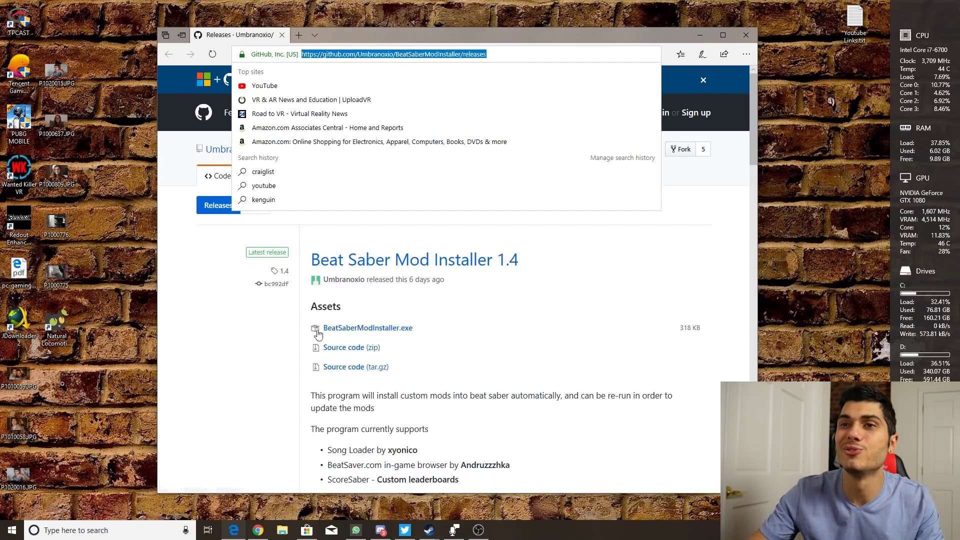
left_click(231, 367)
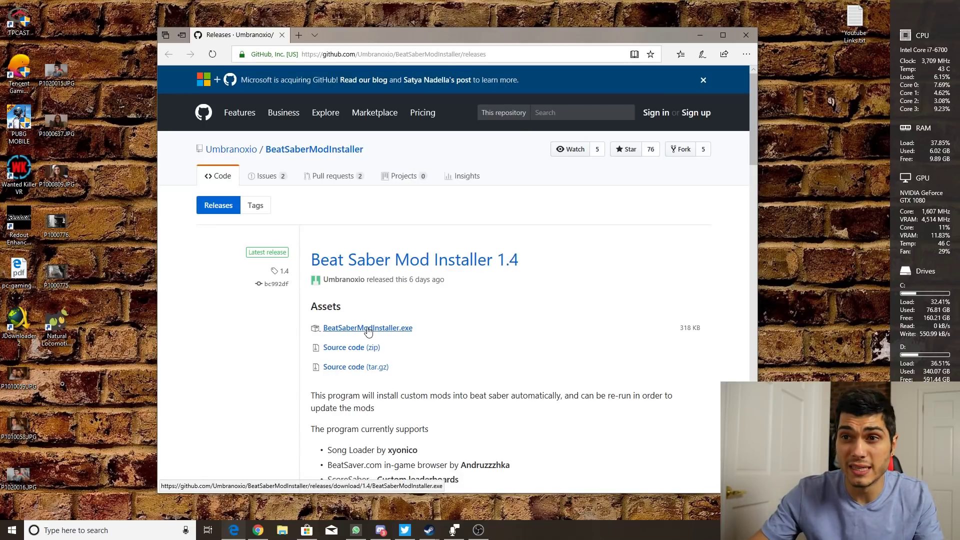
scroll(377, 371, "down", 3)
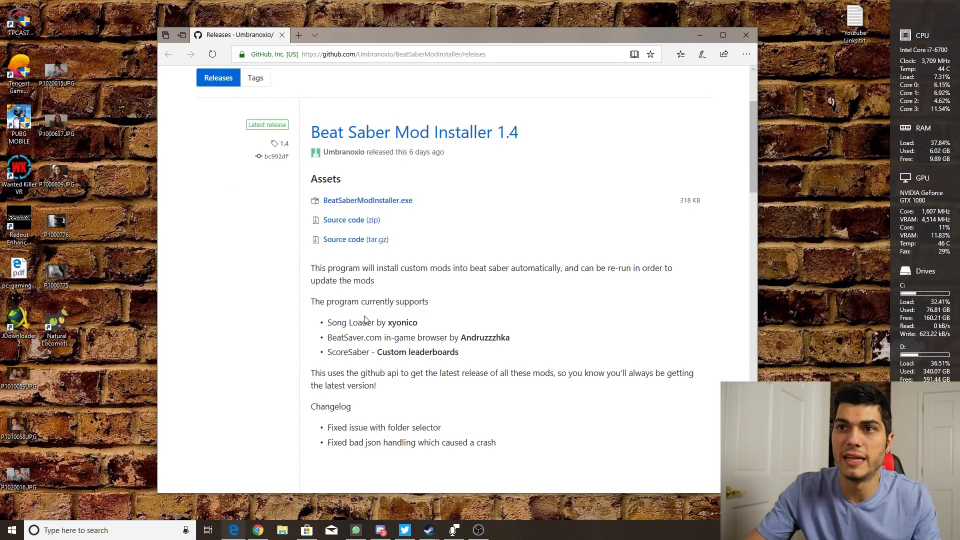
left_click_drag(354, 323, 434, 324)
left_click(434, 326)
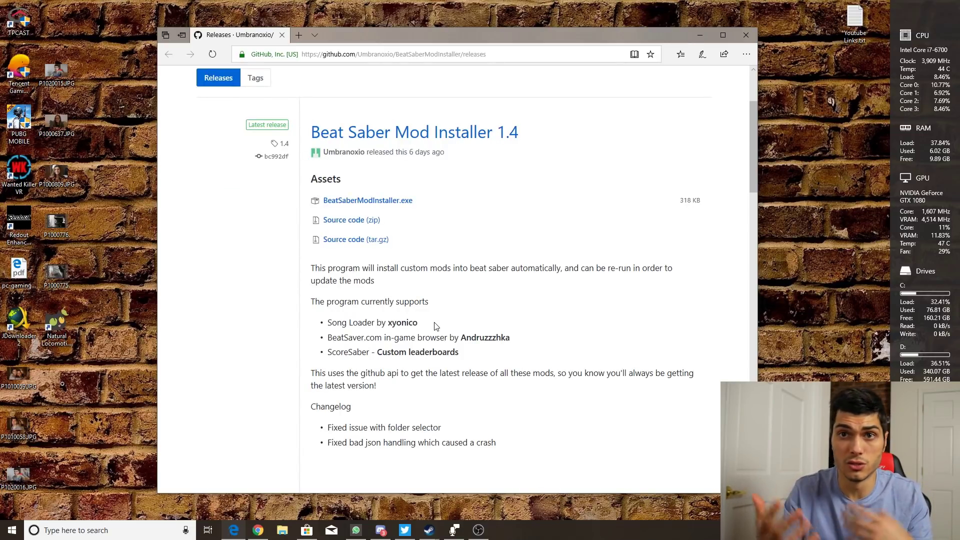
left_click_drag(341, 337, 406, 337)
left_click(458, 339)
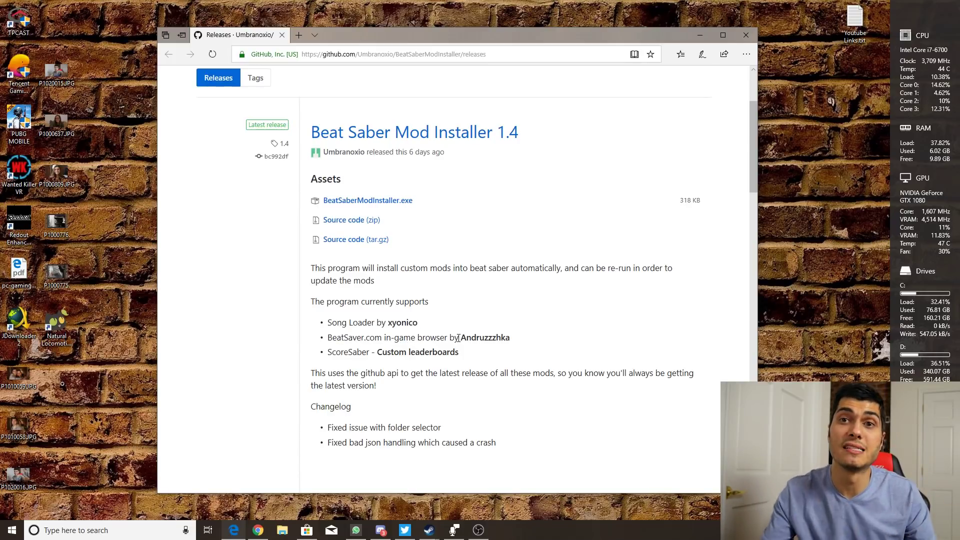
left_click_drag(336, 354, 466, 365)
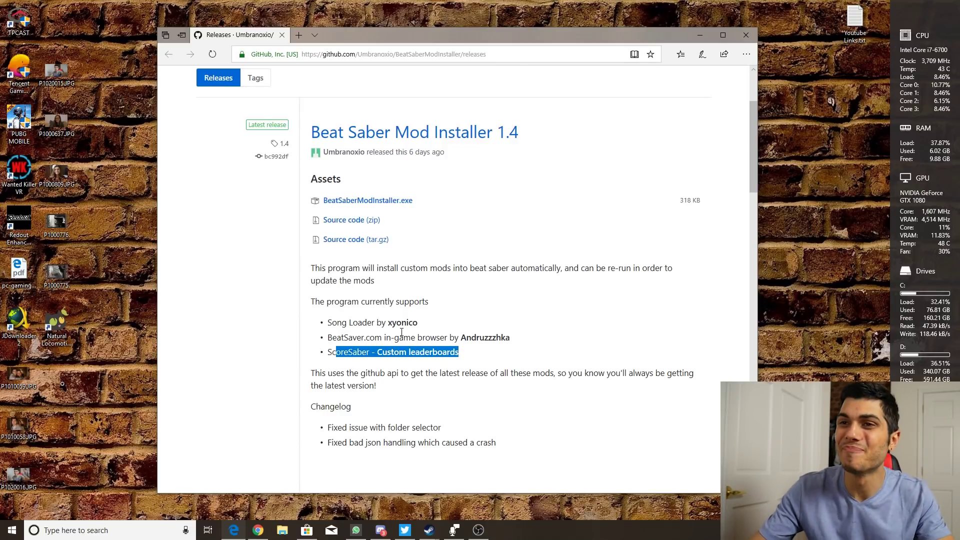
scroll(416, 321, "down", 2)
scroll(420, 341, "up", 2)
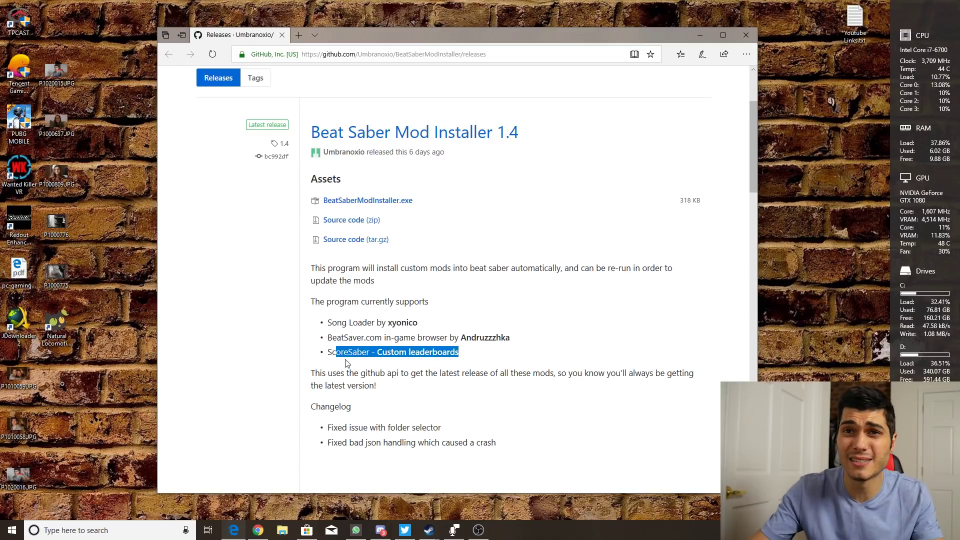
scroll(363, 370, "up", 3)
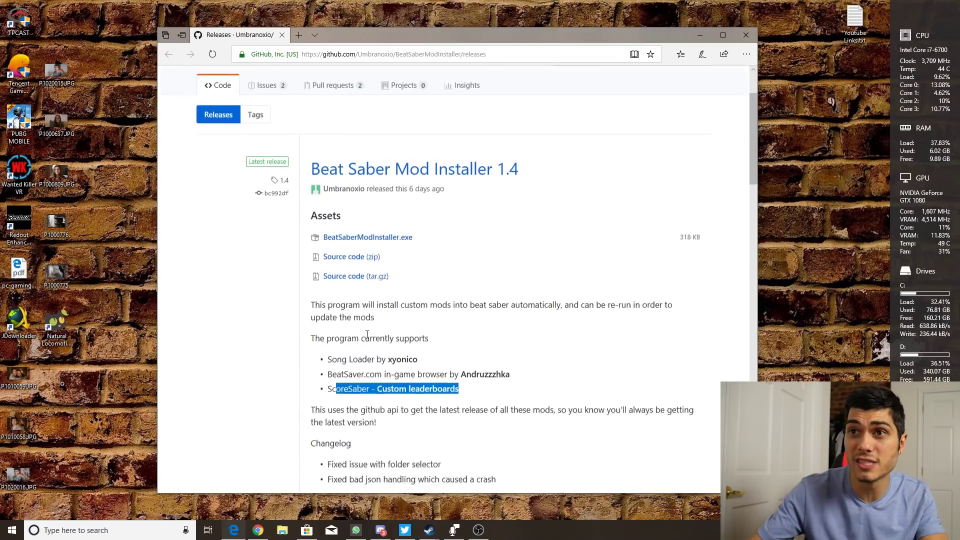
Step: Download BeatSaberModInstaller.exe, run it and allow it past the Windows SmartScreen block
left_click(379, 328)
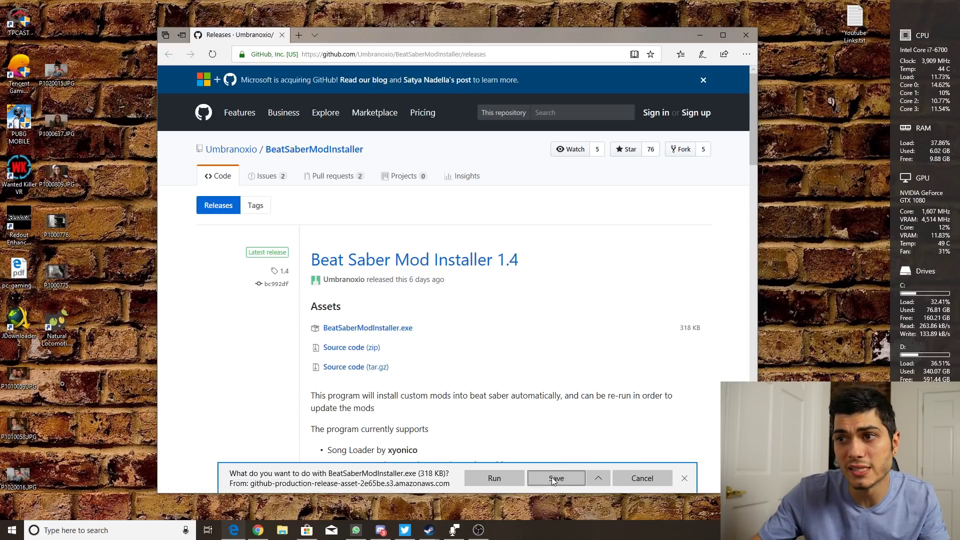
left_click(551, 477)
left_click(514, 480)
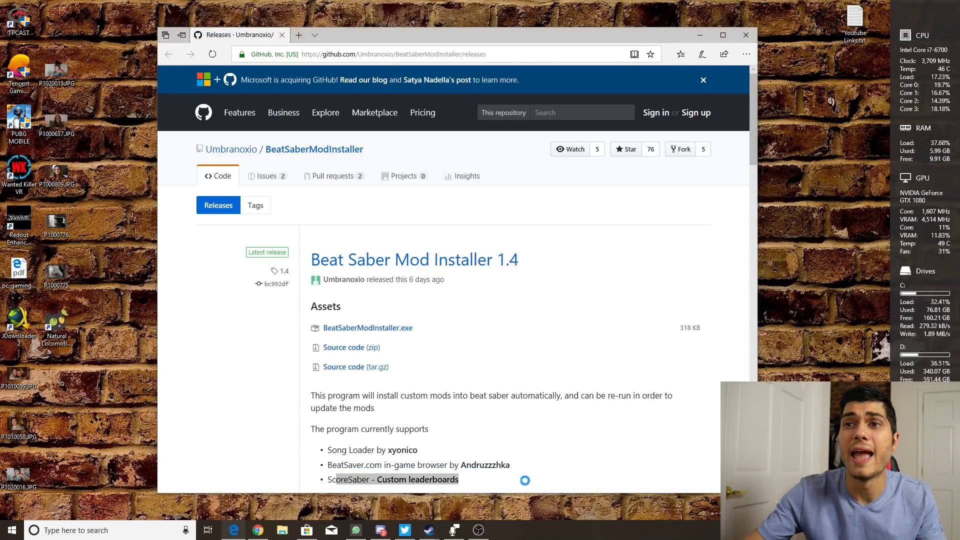
left_click(412, 204)
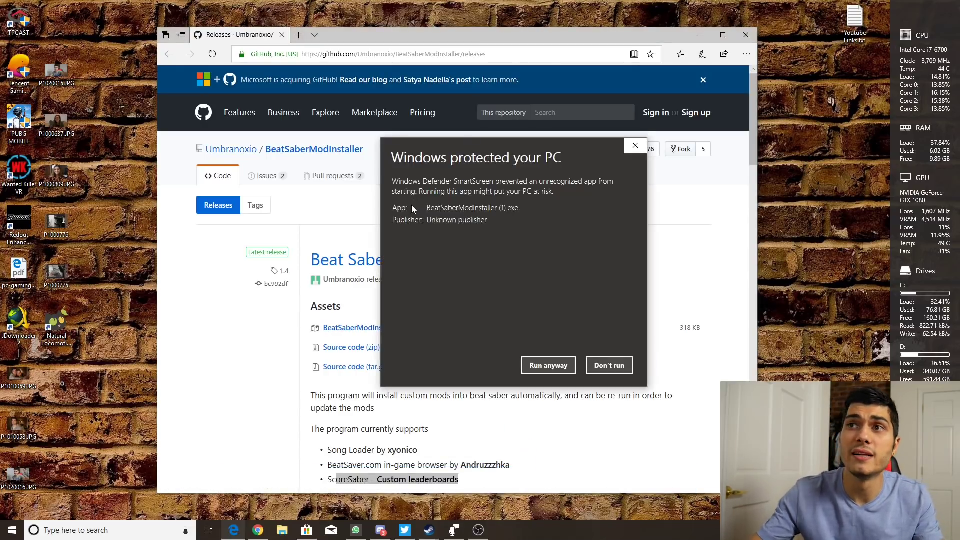
left_click(549, 364)
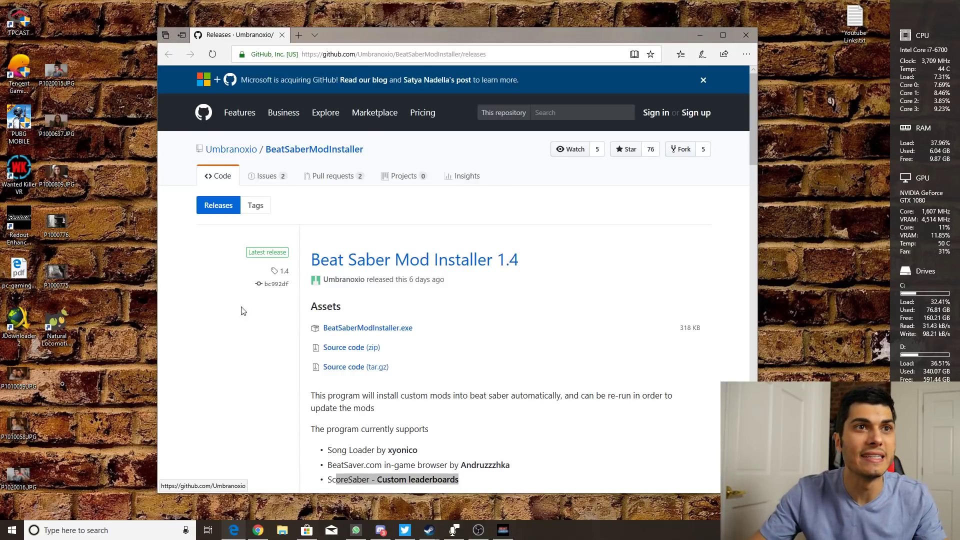
Step: Bring up the Beat Saber Mod Installer on a cleared desktop and select ScoreSaber (Custom ScoreBoards) (Steam) 1.0
left_click(508, 533)
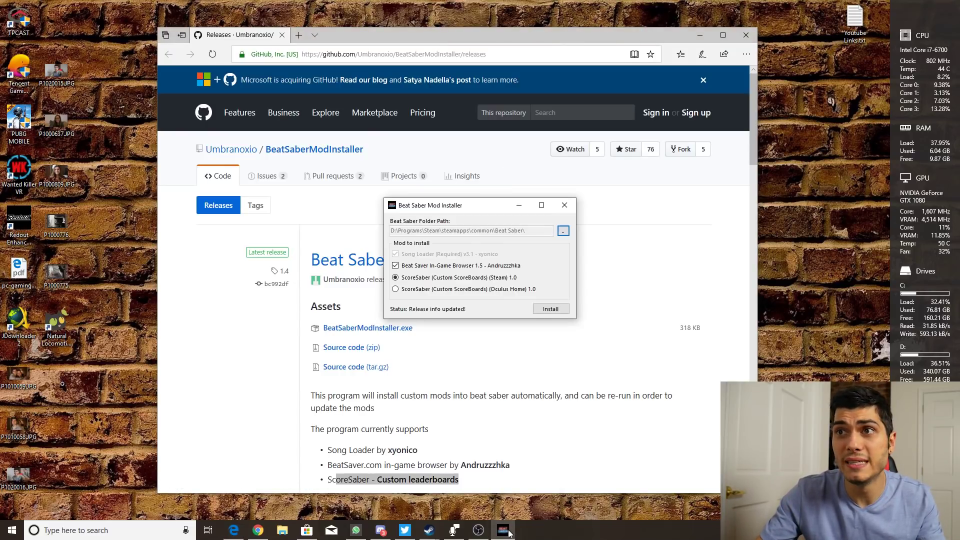
left_click(700, 35)
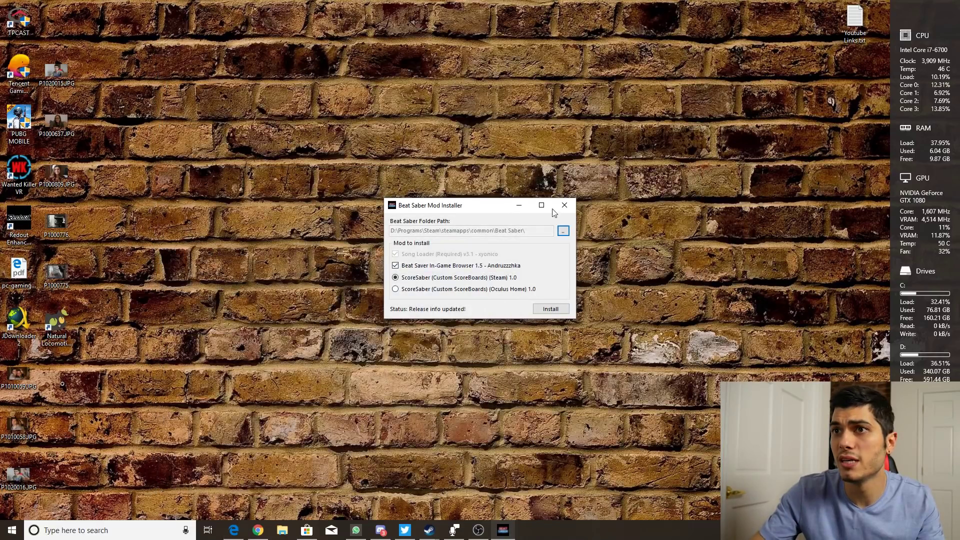
left_click_drag(478, 208, 456, 196)
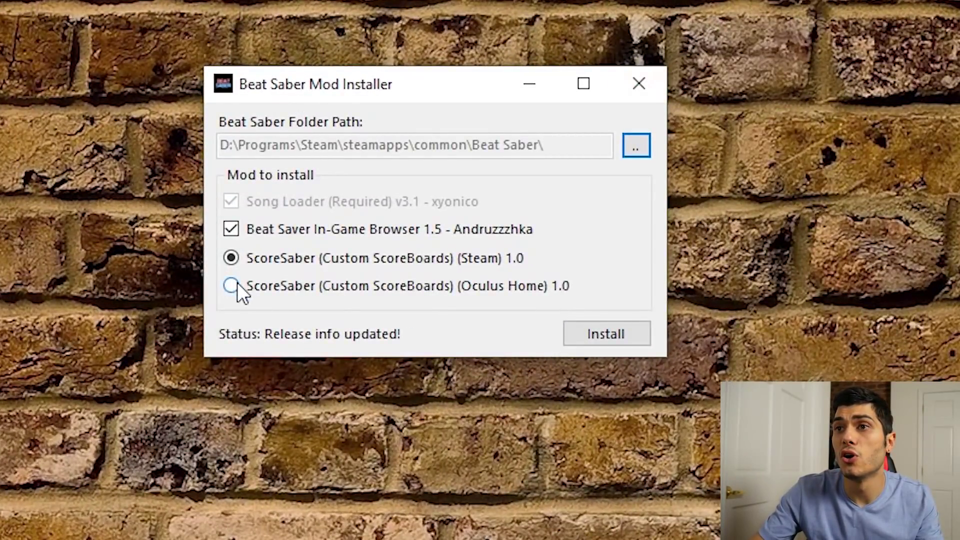
left_click(235, 288)
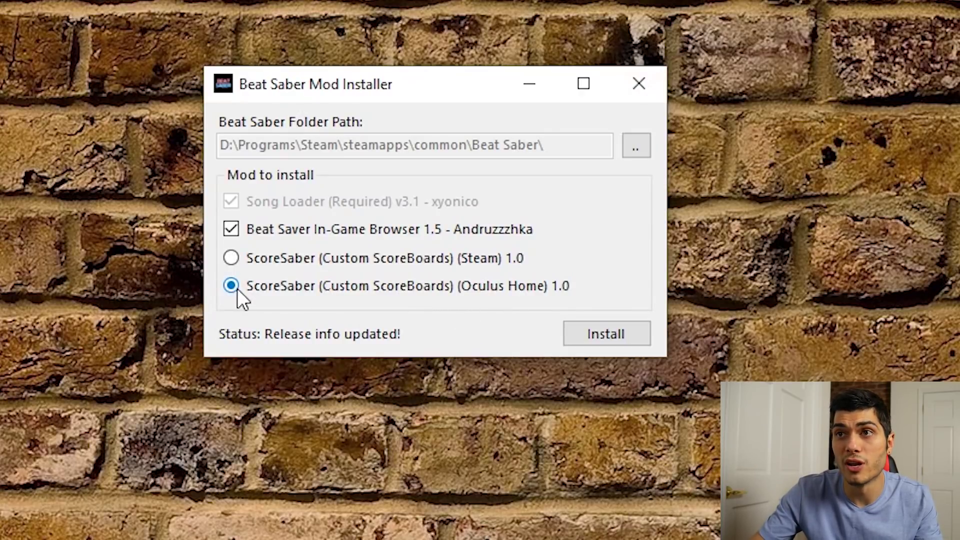
left_click(231, 262)
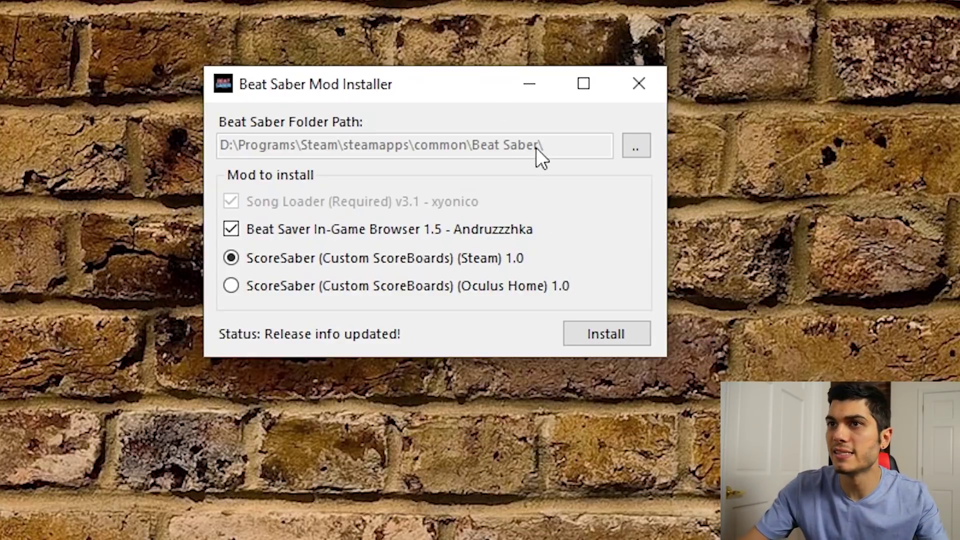
left_click(636, 149)
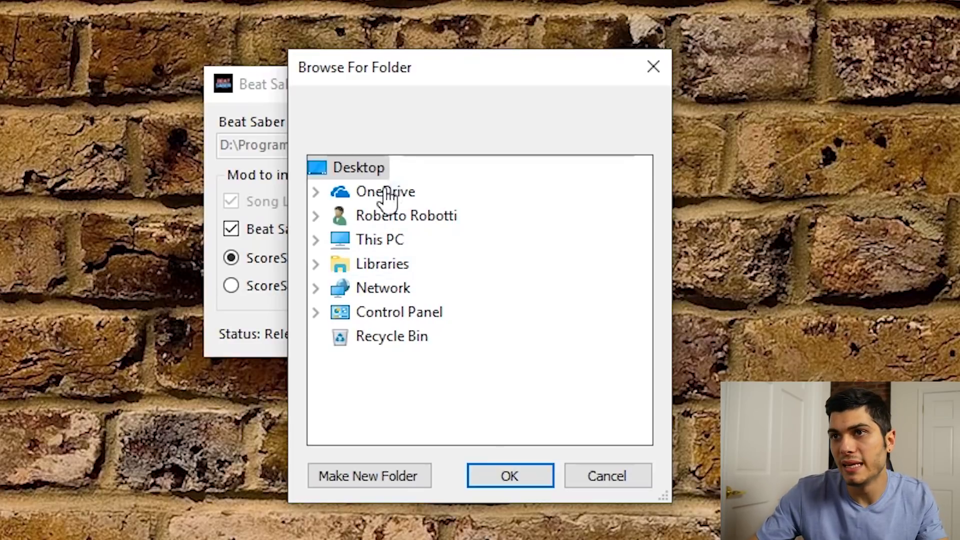
left_click(315, 265)
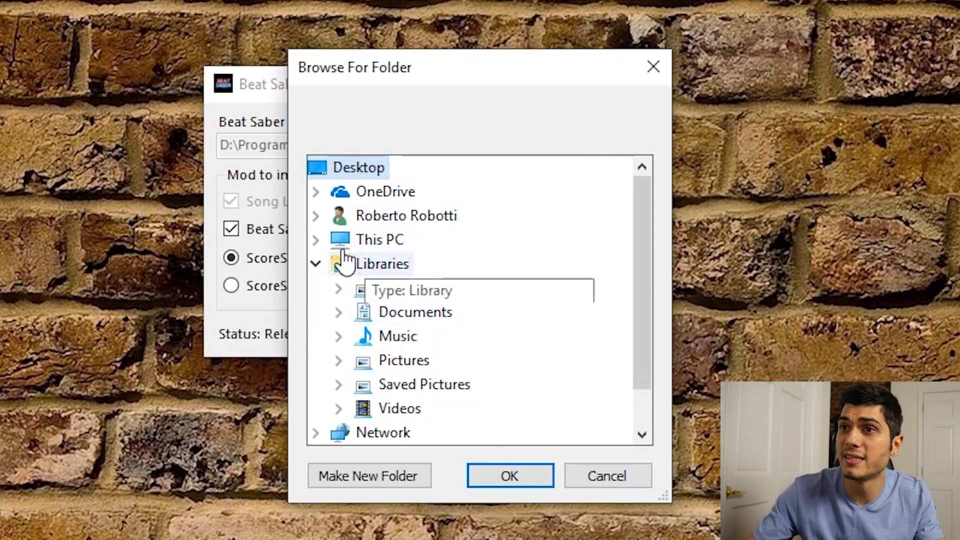
left_click(315, 264)
left_click(316, 239)
scroll(435, 350, "down", 1)
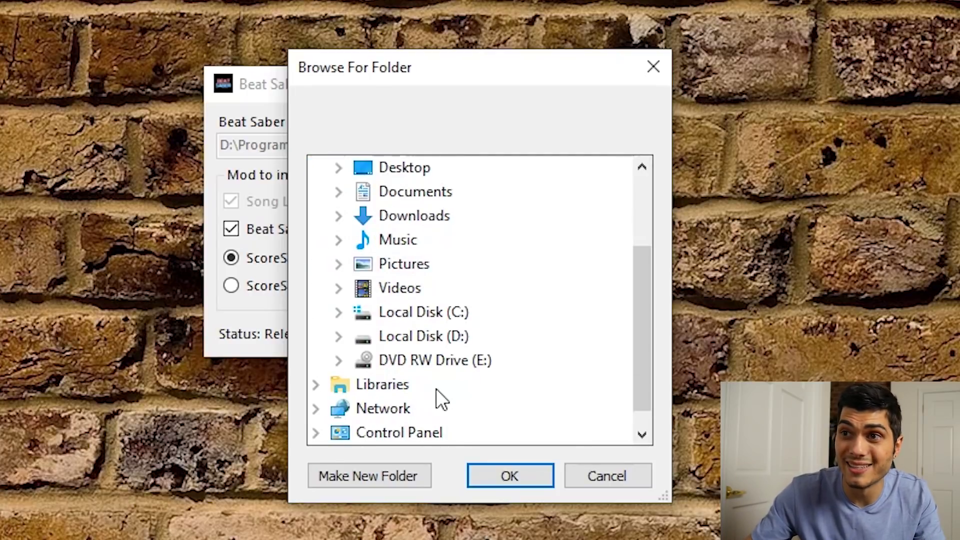
left_click(570, 478)
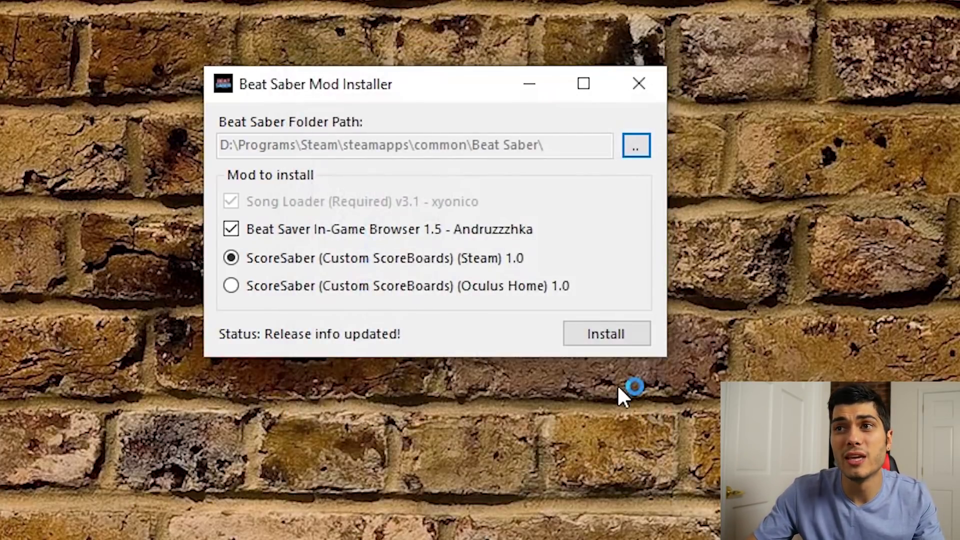
Step: Install the selected Beat Saber mods and close the installer
left_click(621, 340)
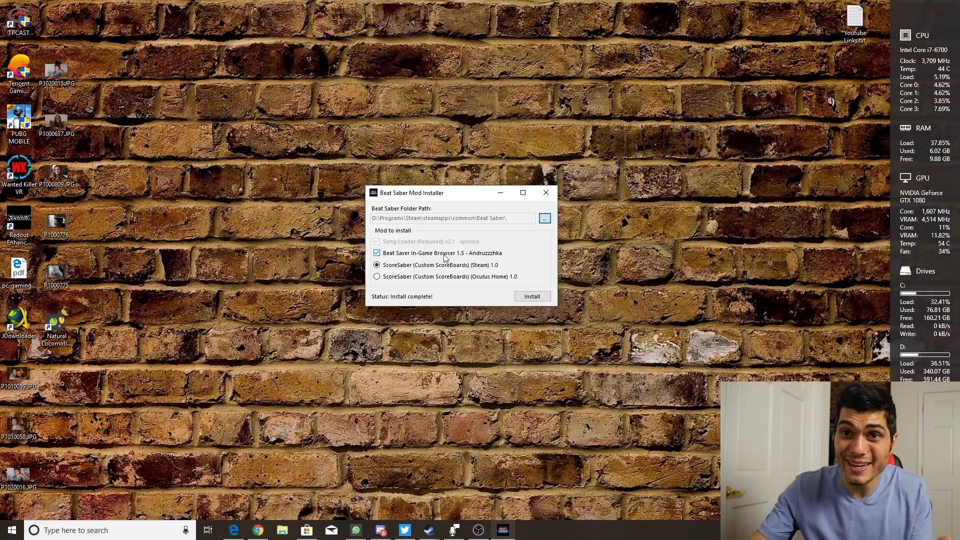
left_click(546, 193)
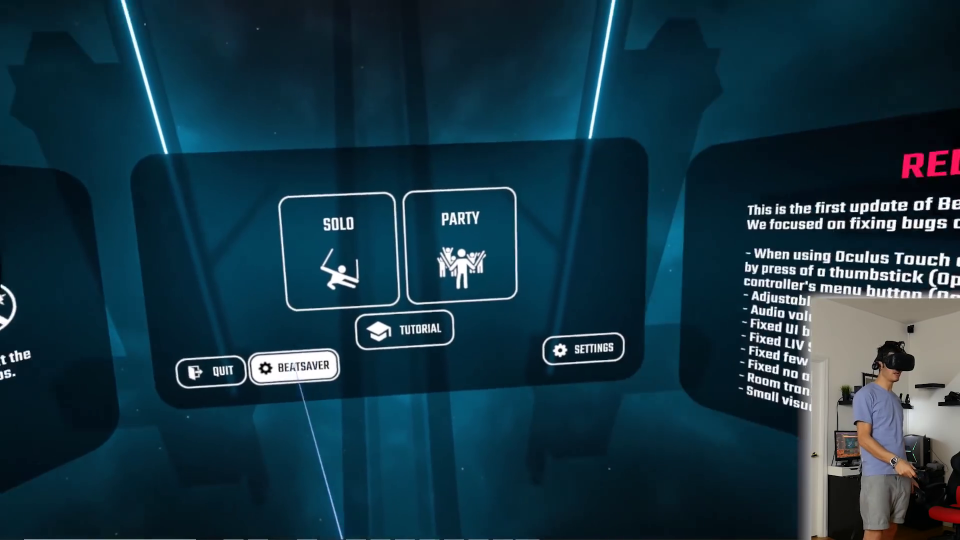
Step: In Beat Saber, open the BeatSaver song browser, look at its search keyboard and return to the song list
left_click(295, 367)
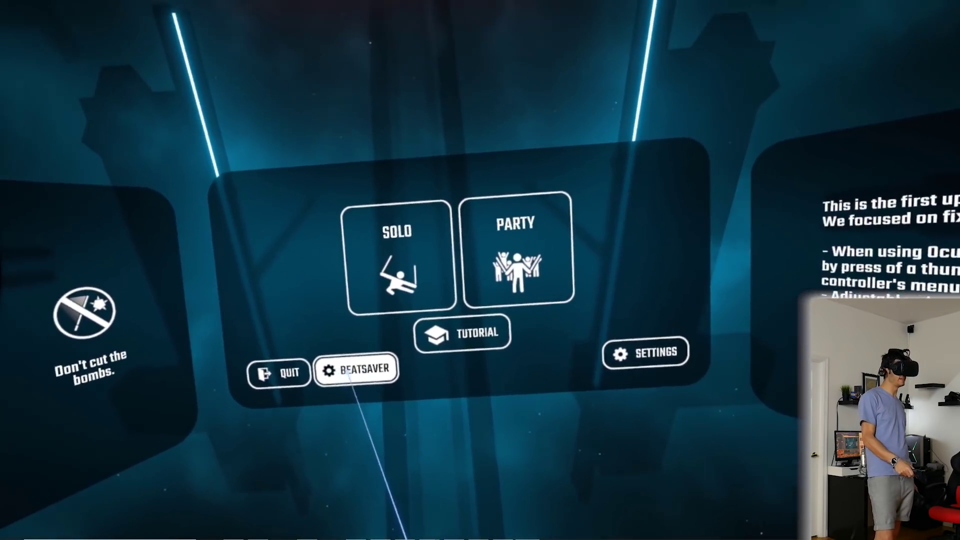
left_click(350, 370)
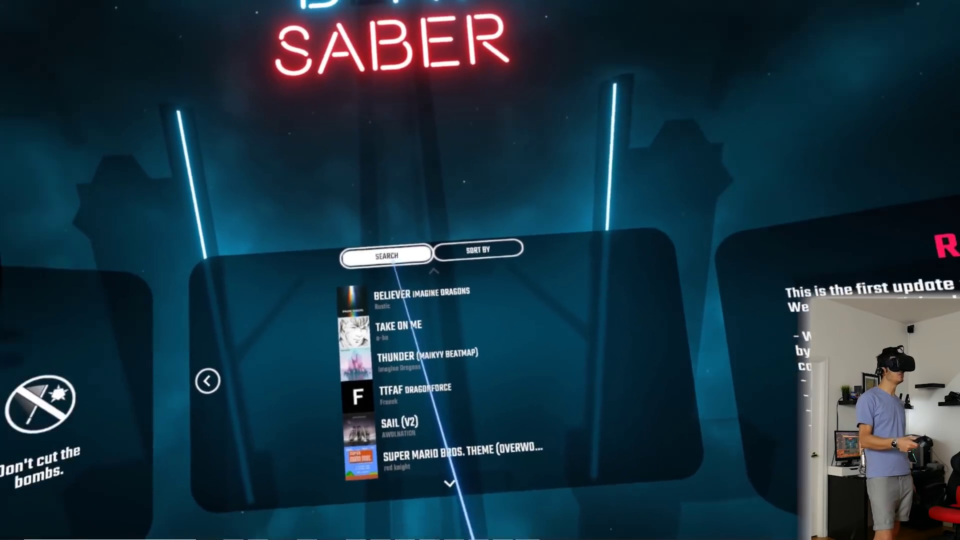
left_click(358, 268)
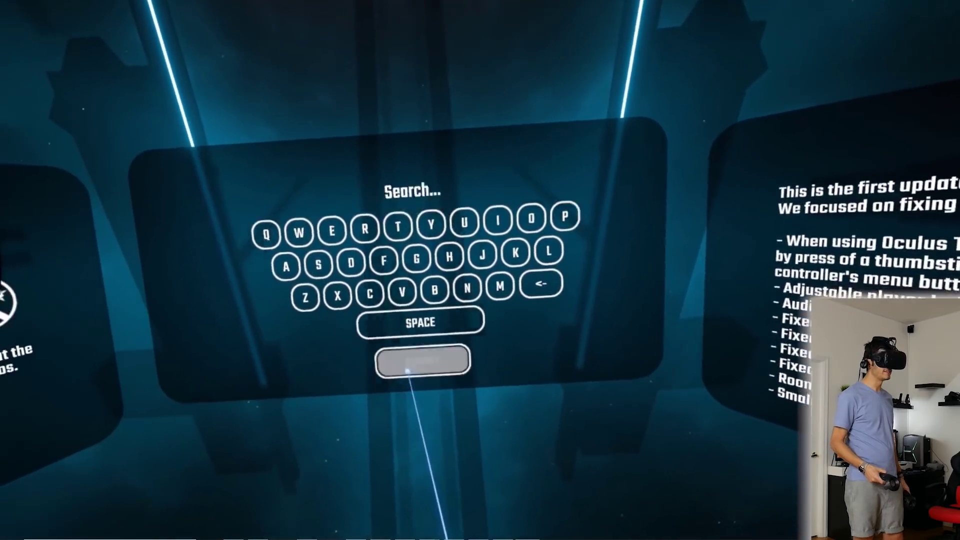
left_click(407, 370)
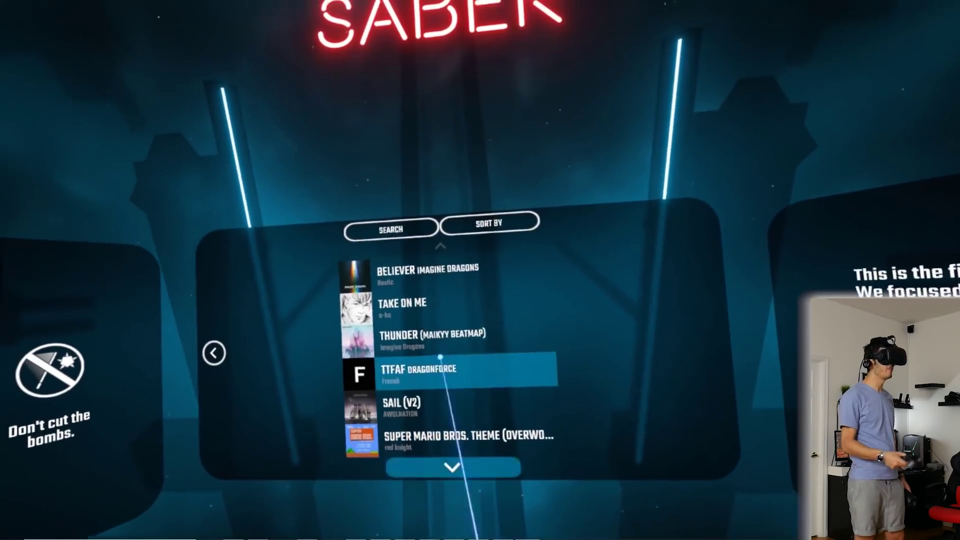
Step: Sort the BeatSaver song list by upload time
left_click(440, 306)
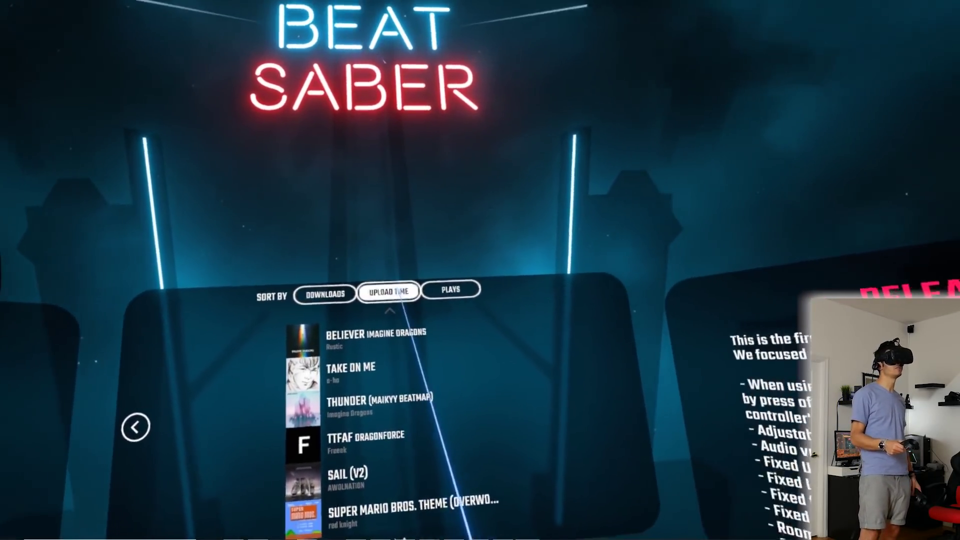
left_click(450, 289)
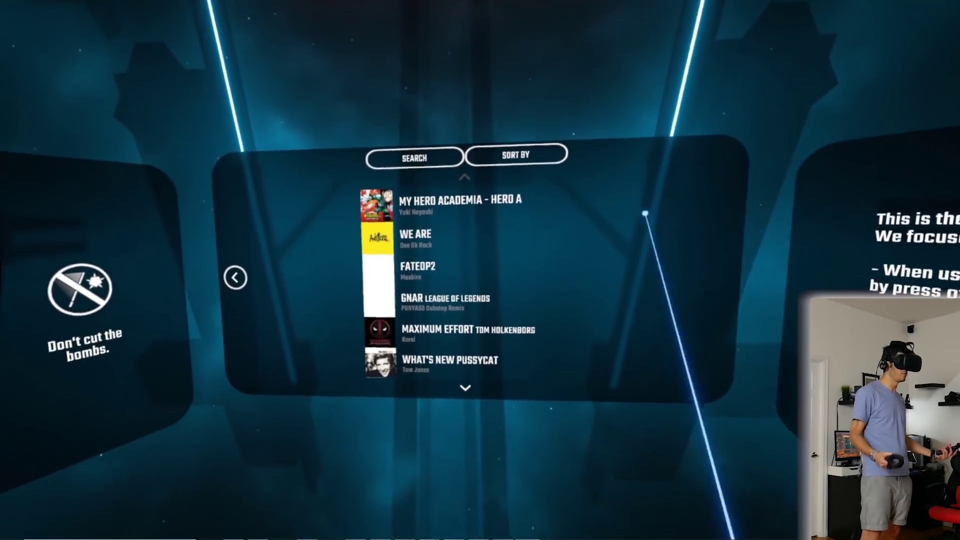
left_click(516, 155)
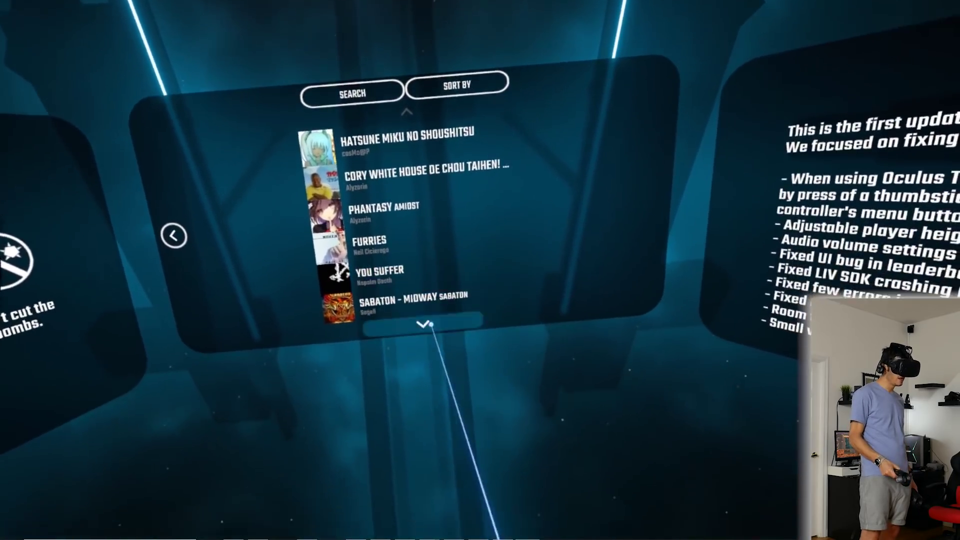
Step: Find FFVII Fighting Theme (Original) further down the song list, download it and return to the main menu
left_click(435, 373)
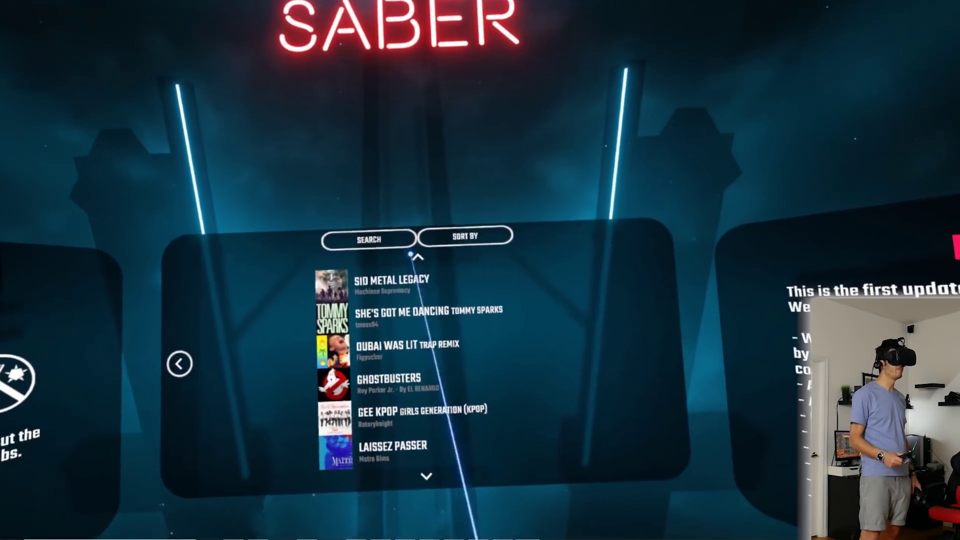
left_click(426, 476)
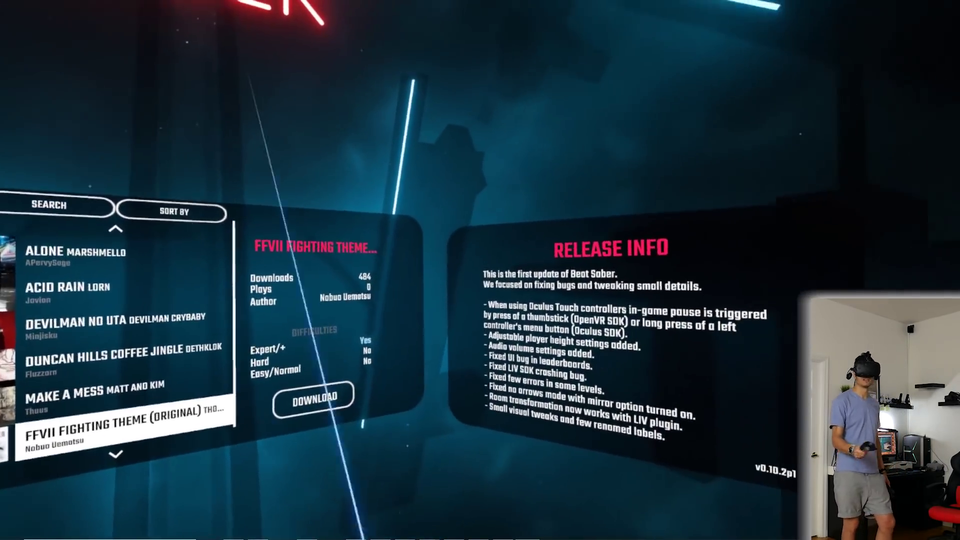
left_click(314, 399)
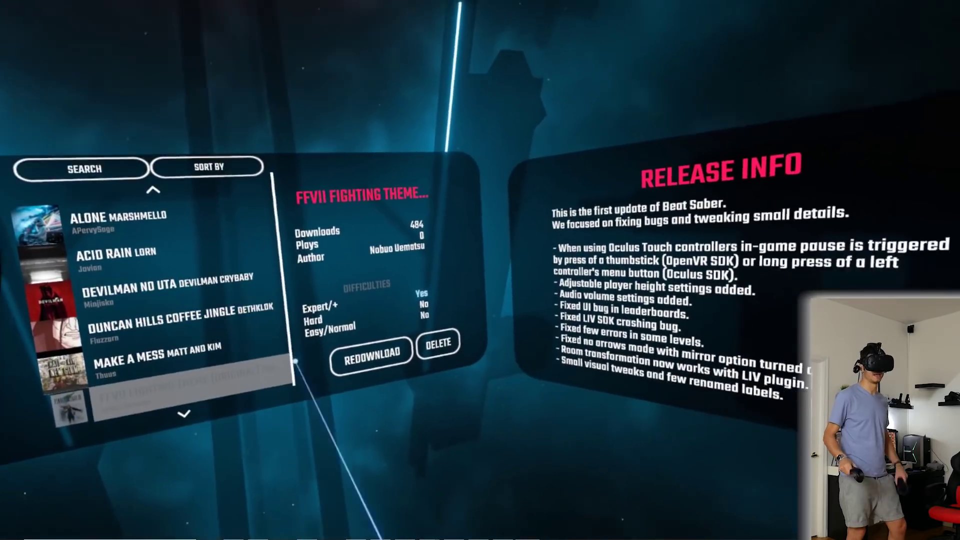
left_click(231, 343)
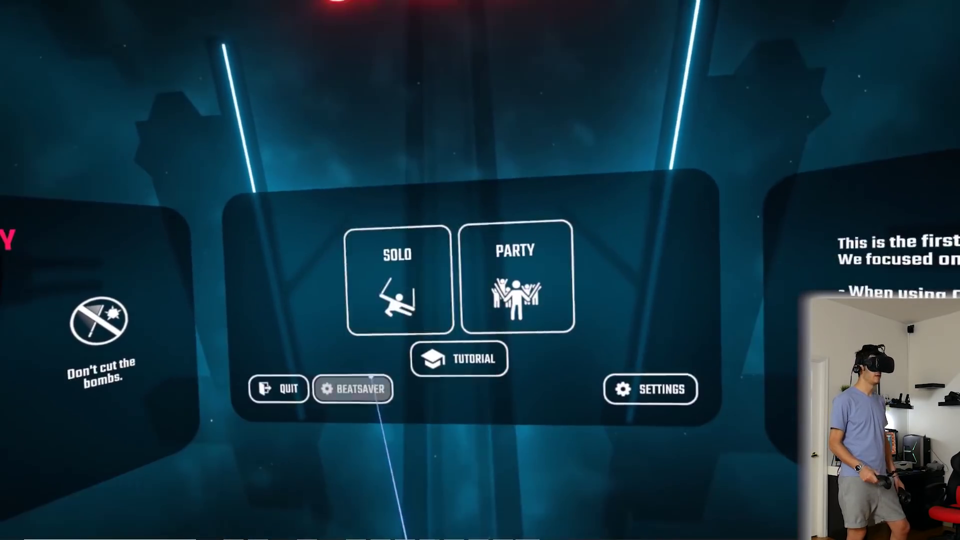
Step: Start solo play in Standard mode, find FFVII Fighting Theme (Original) at the end of the song list and play it on Expert
left_click(289, 305)
left_click(130, 320)
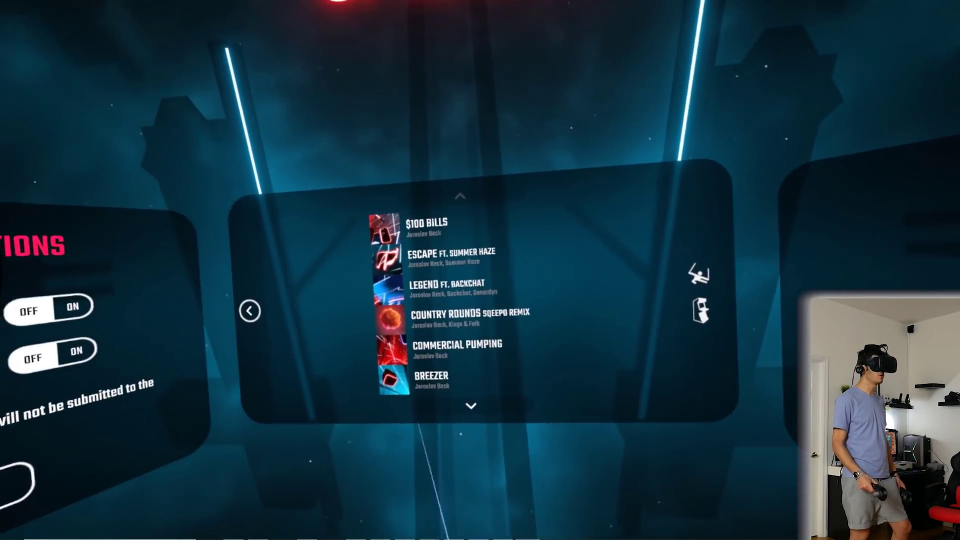
left_click(471, 406)
left_click(440, 408)
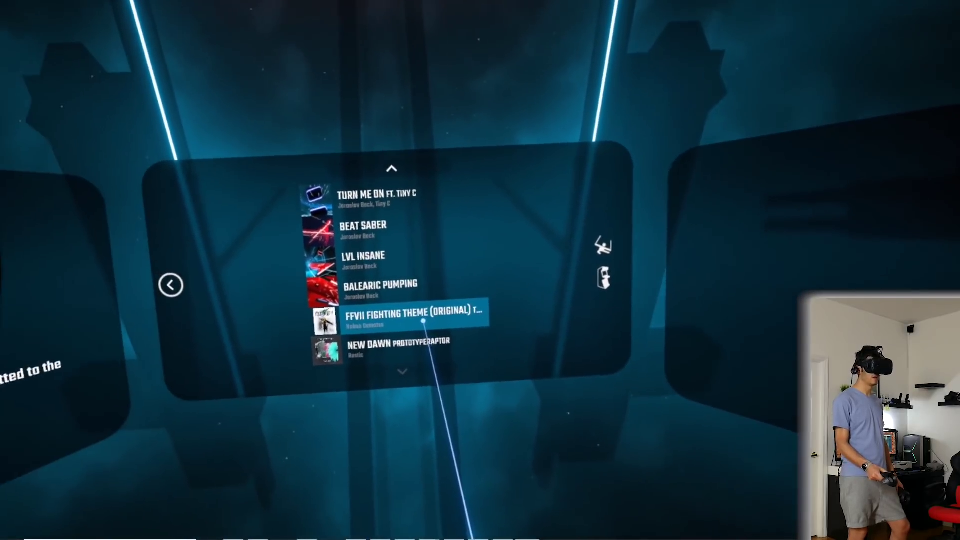
left_click(329, 324)
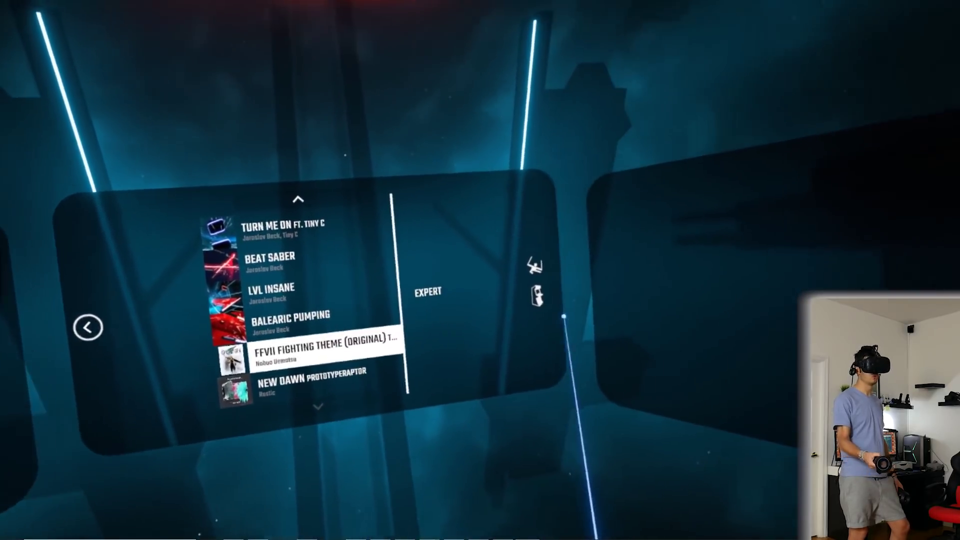
left_click(406, 295)
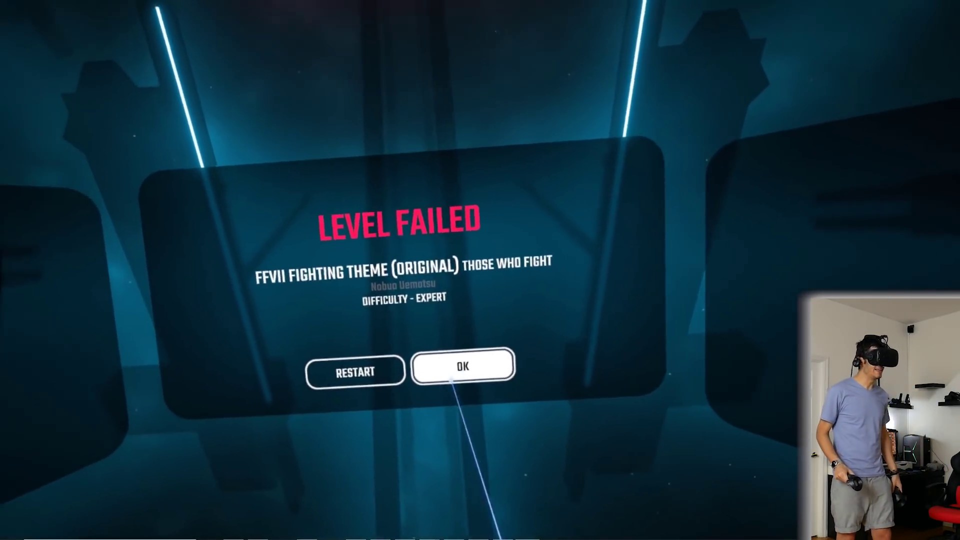
Step: Dismiss the level result and go back from the song list to the solo mode selection
left_click(463, 367)
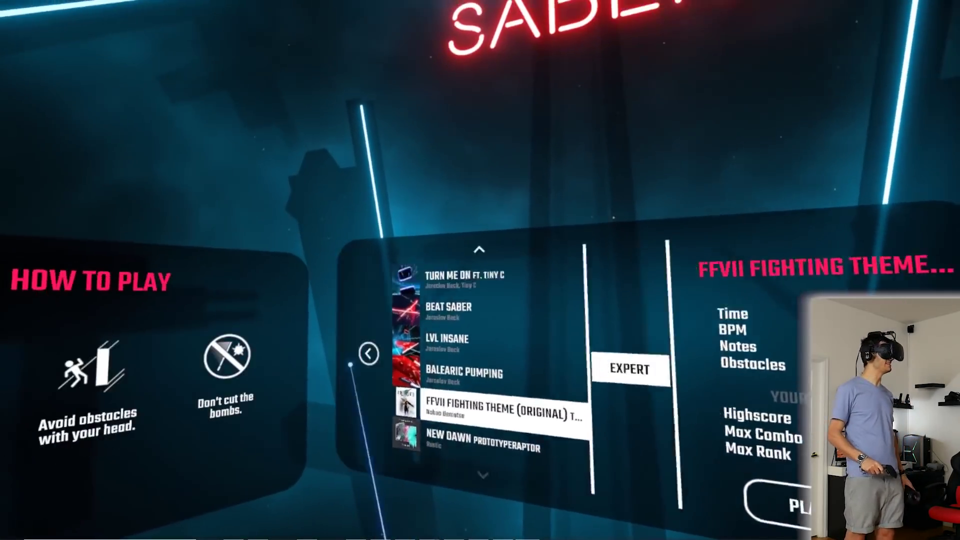
left_click(281, 288)
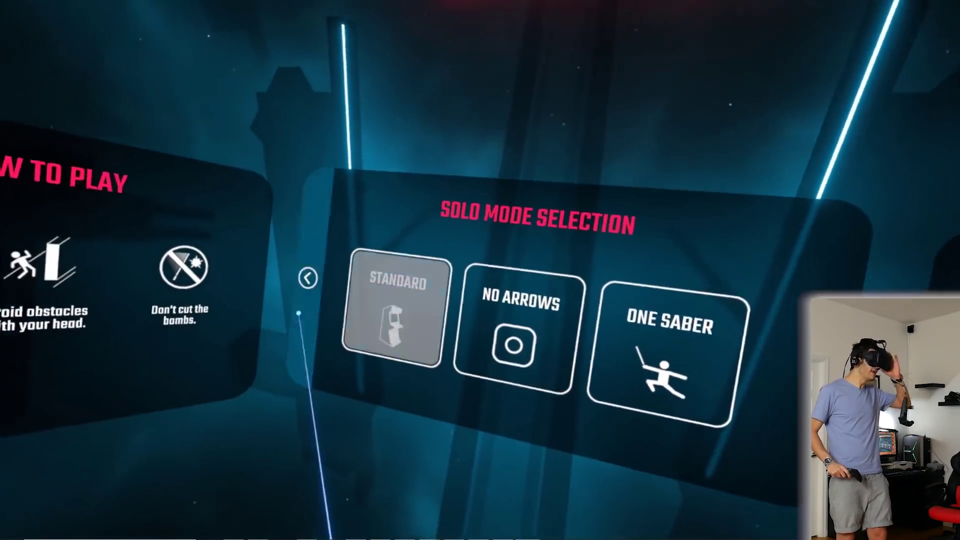